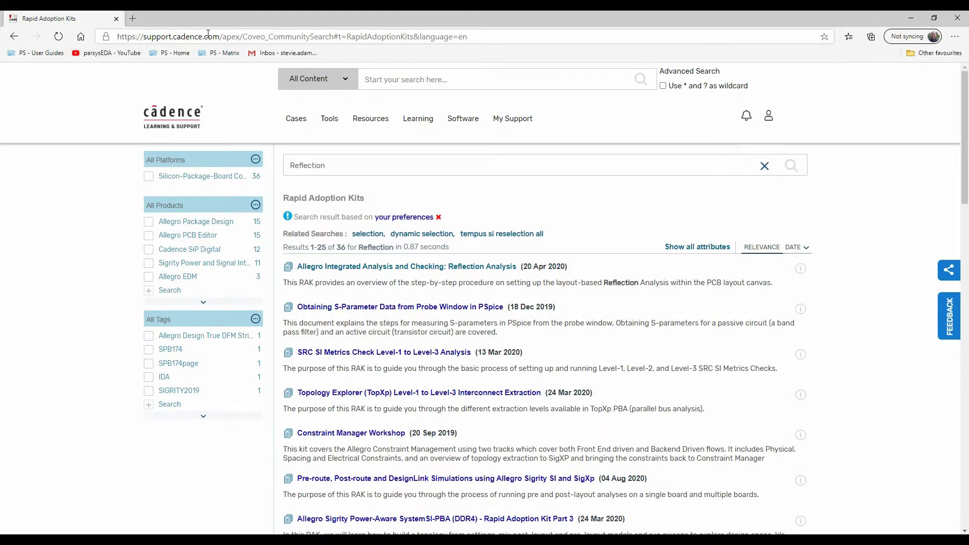
- Open the rapid adoption kit "Allegro Integrated Analysis and Checking: Reflection Analysis" from the search results
mouse_move(422, 132)
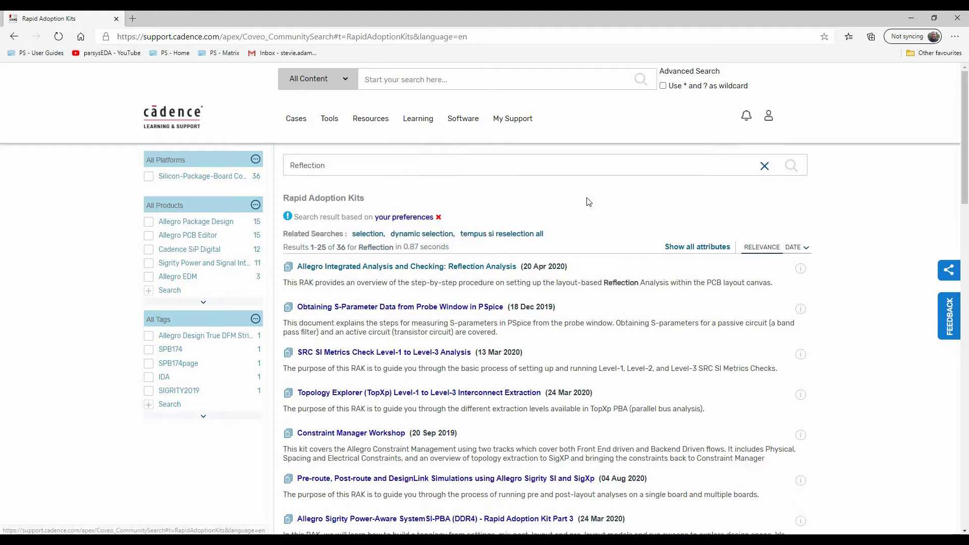
left_click(339, 167)
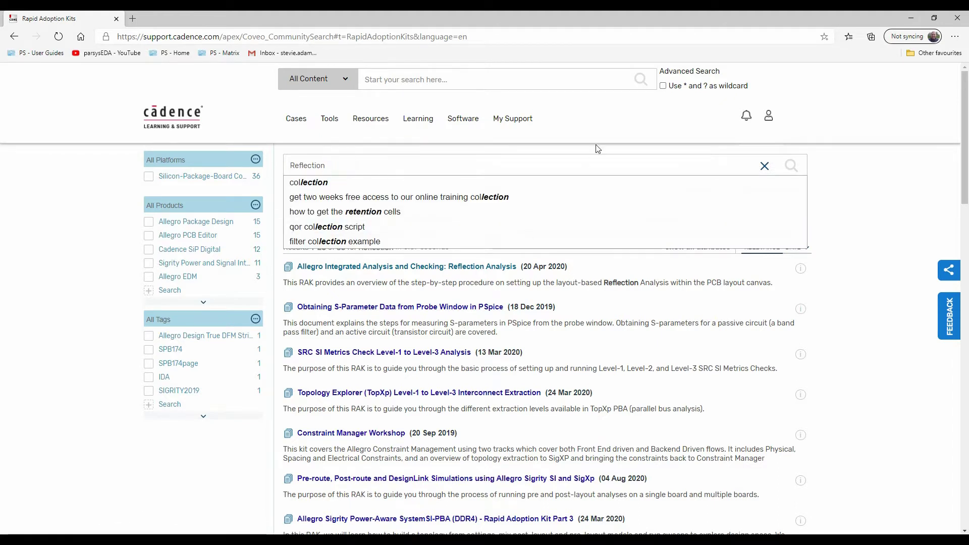
left_click(841, 335)
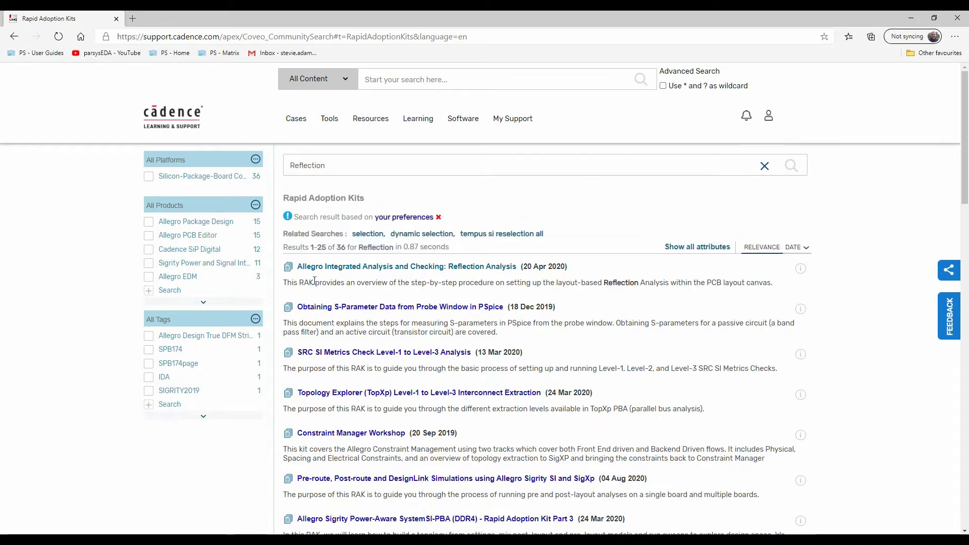
left_click(430, 270)
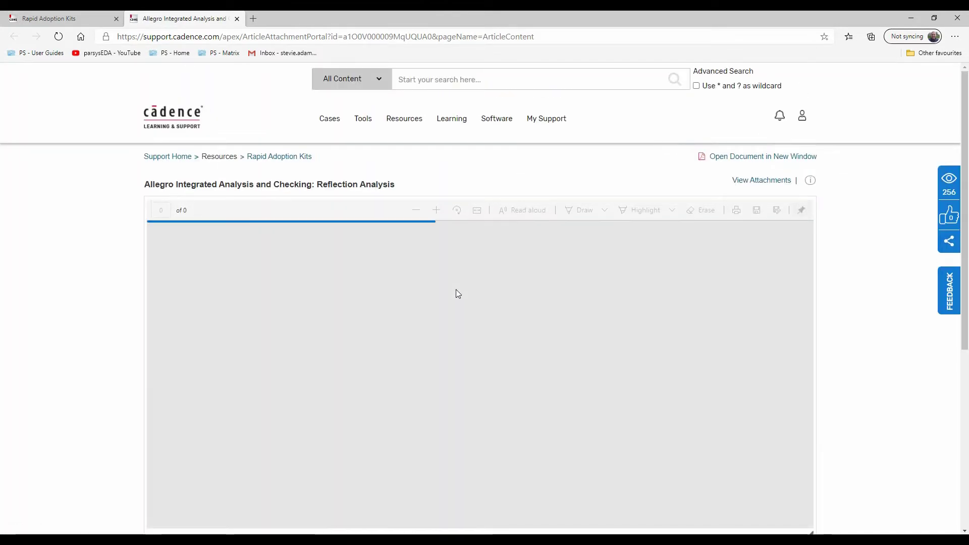
- Skim the Reflection Analysis kit's PDF instructions and look at the attachments listed below it
scroll(498, 364, "down", 3)
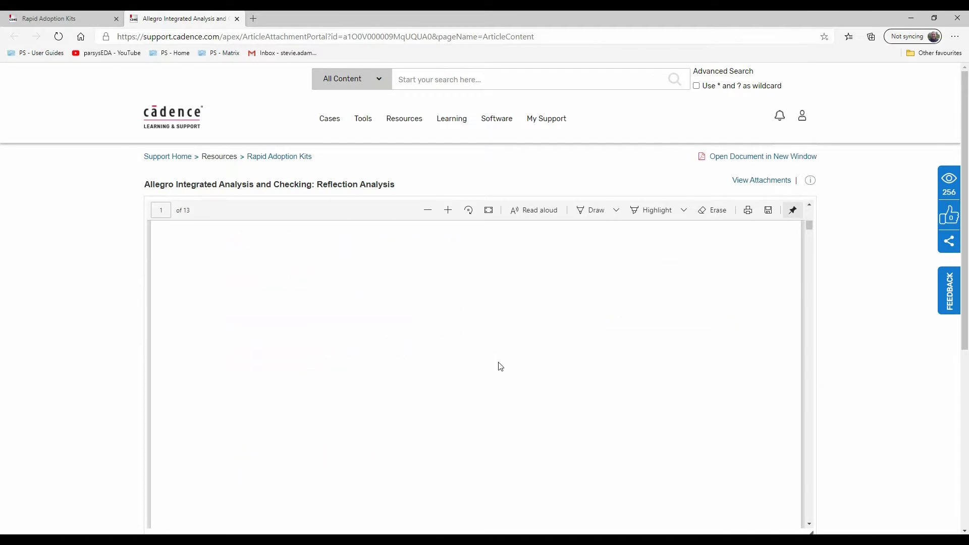
scroll(500, 367, "down", 10)
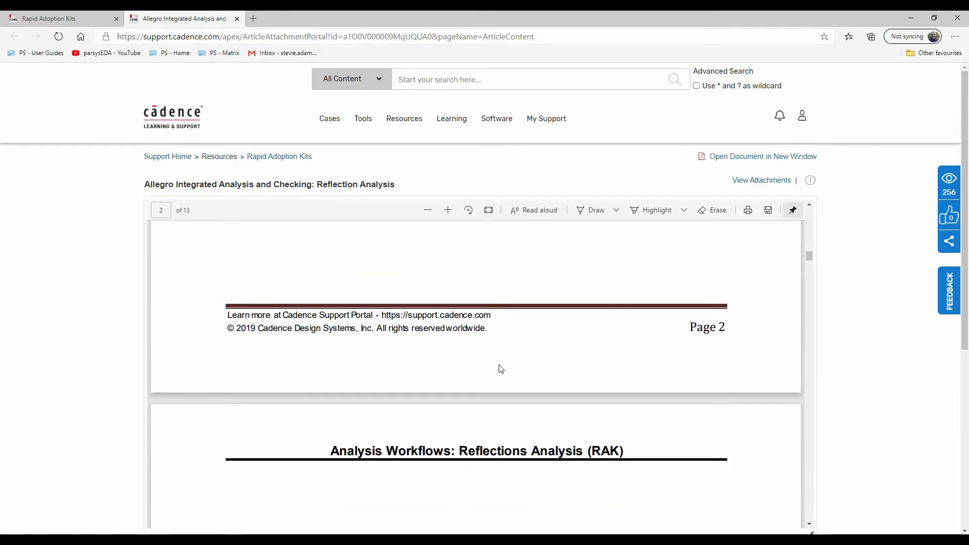
scroll(501, 369, "down", 10)
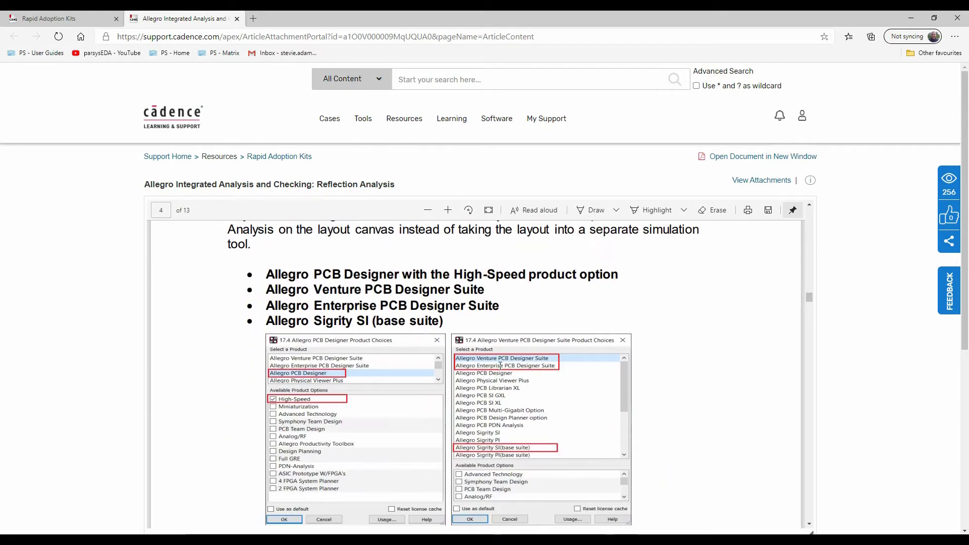
scroll(500, 366, "down", 15)
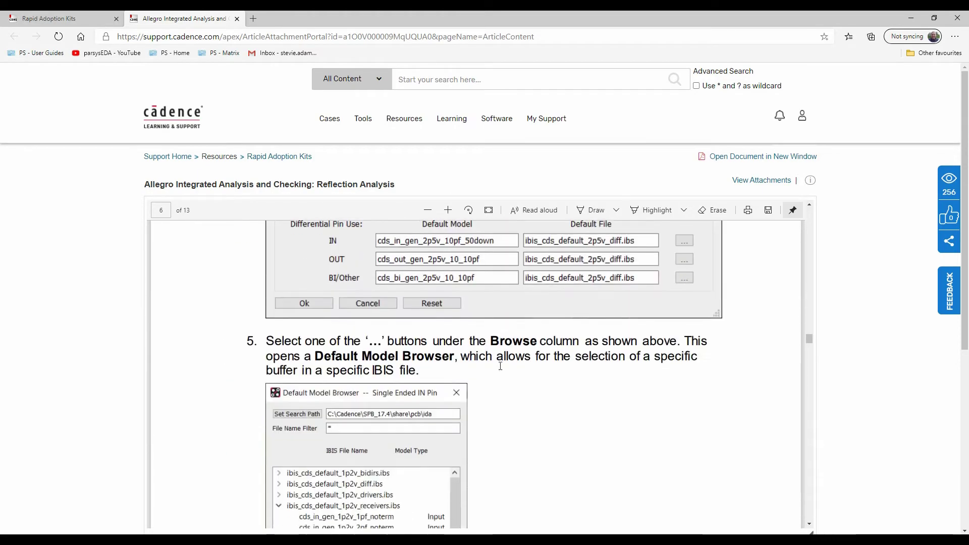
scroll(501, 366, "down", 10)
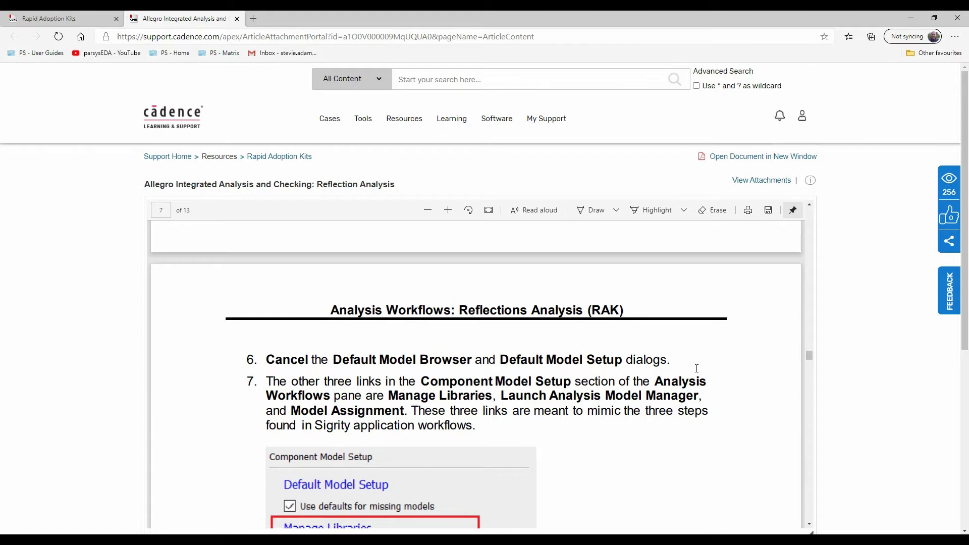
scroll(853, 419, "down", 6)
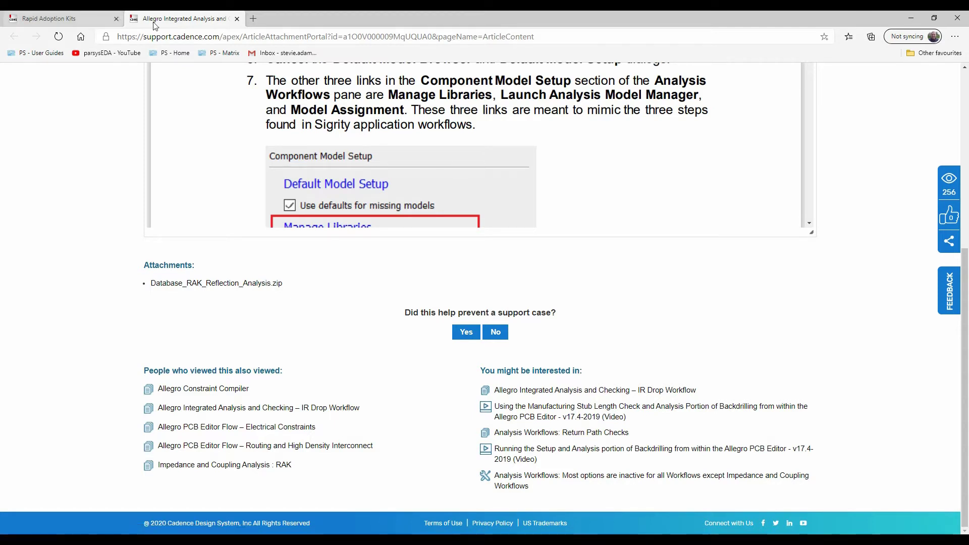
- Switch to Allegro PCB Designer and open Analysis Workflows with the Reflection Workflow selected
left_click(911, 18)
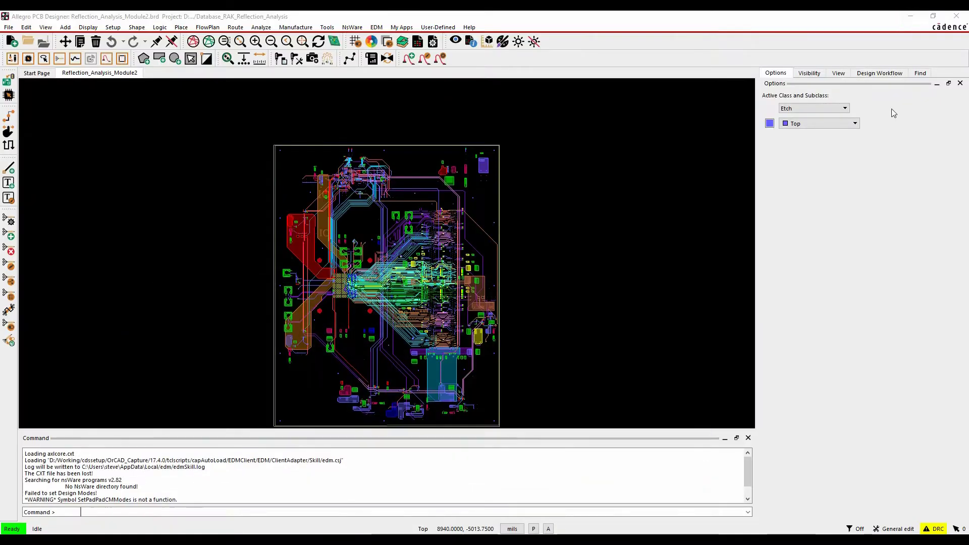
left_click(261, 27)
left_click(265, 41)
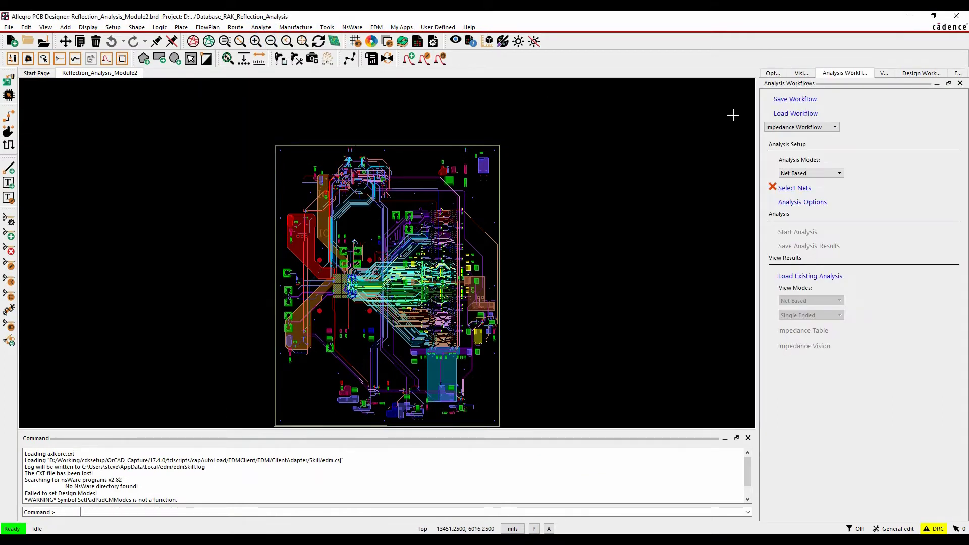
left_click(836, 127)
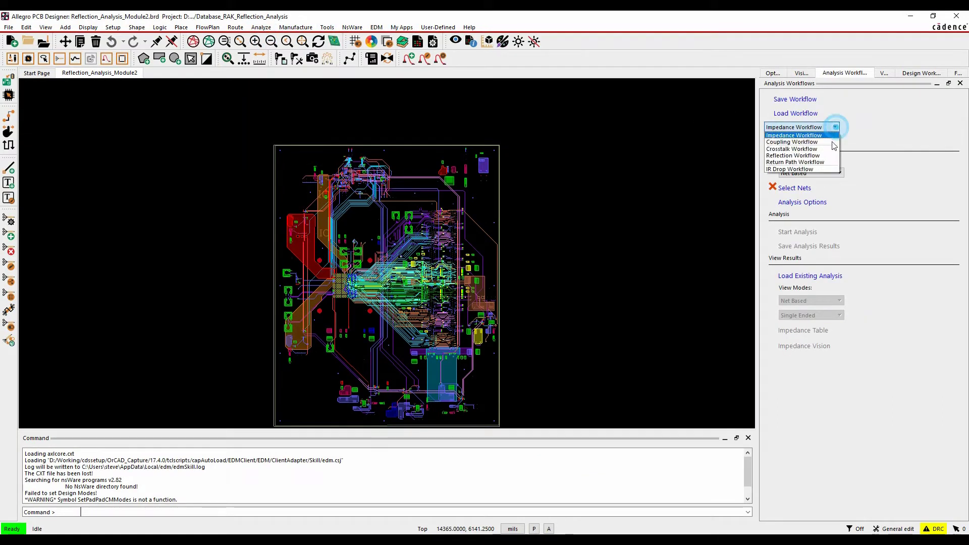
left_click(803, 156)
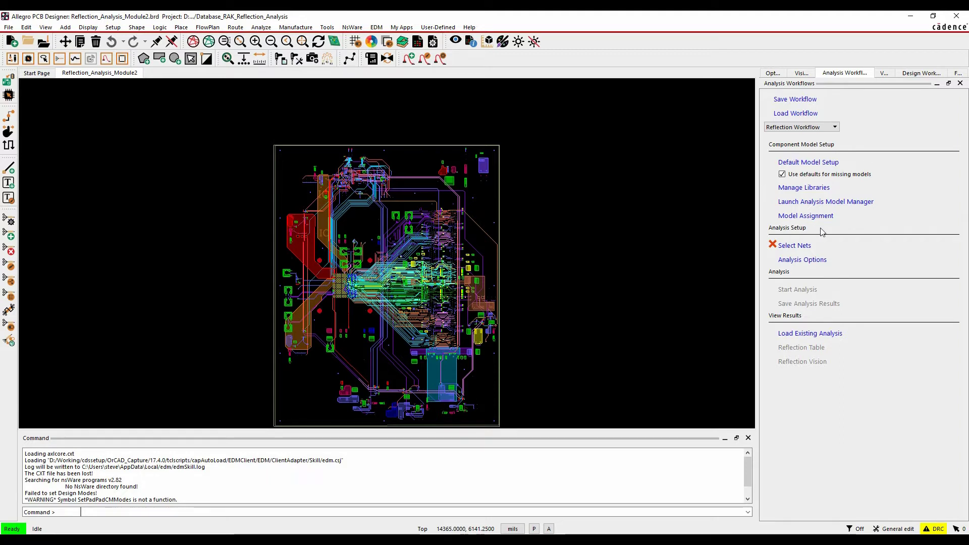
- Examine the Default Model Setup and the models in ibis_cds_default_2p5v_diff.ibs for the single-ended IN pin, leaving the defaults as they are
left_click(825, 163)
left_click_drag(626, 155, 353, 126)
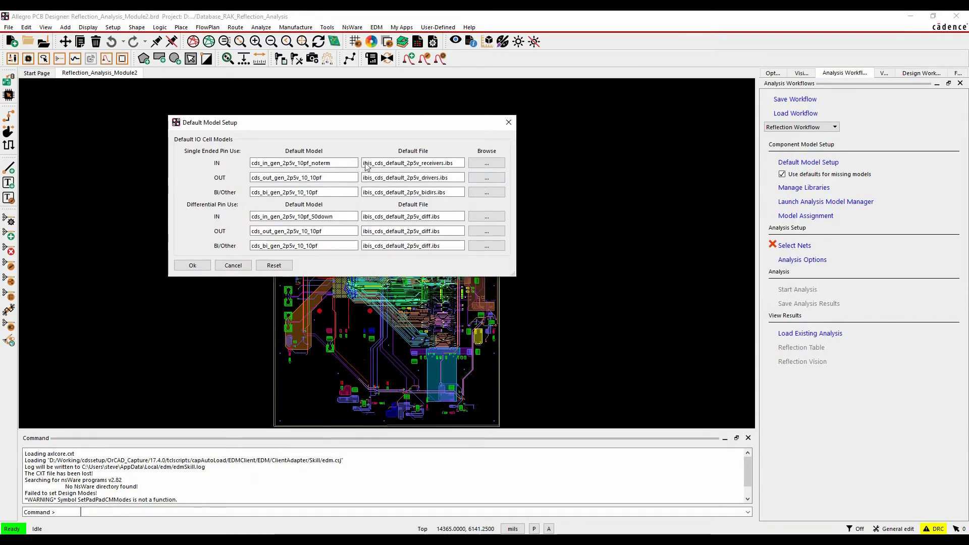
left_click(487, 163)
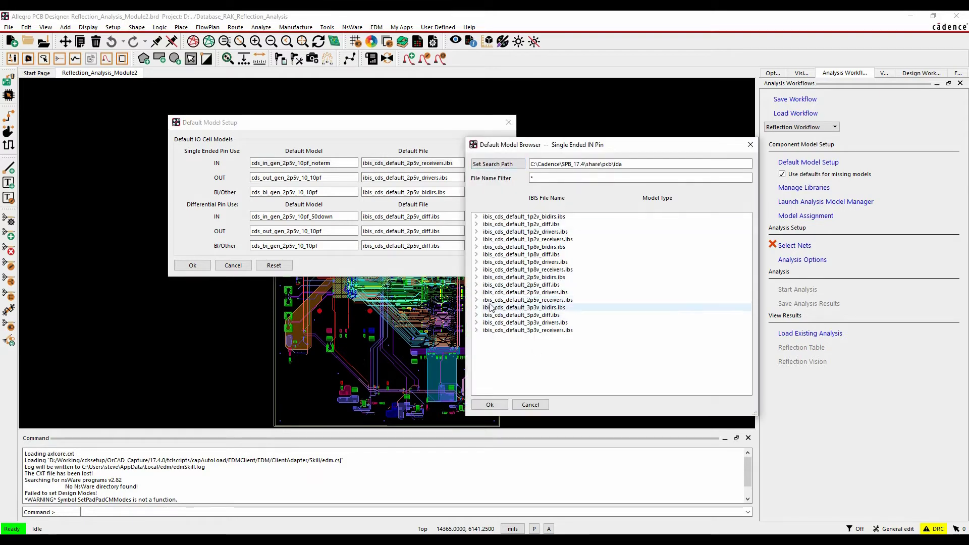
left_click(476, 285)
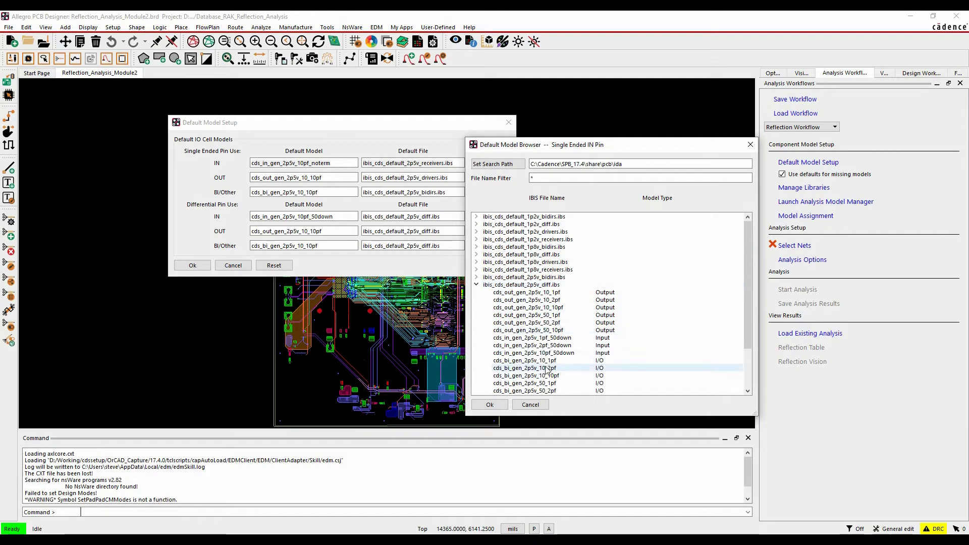
left_click(476, 285)
left_click(540, 403)
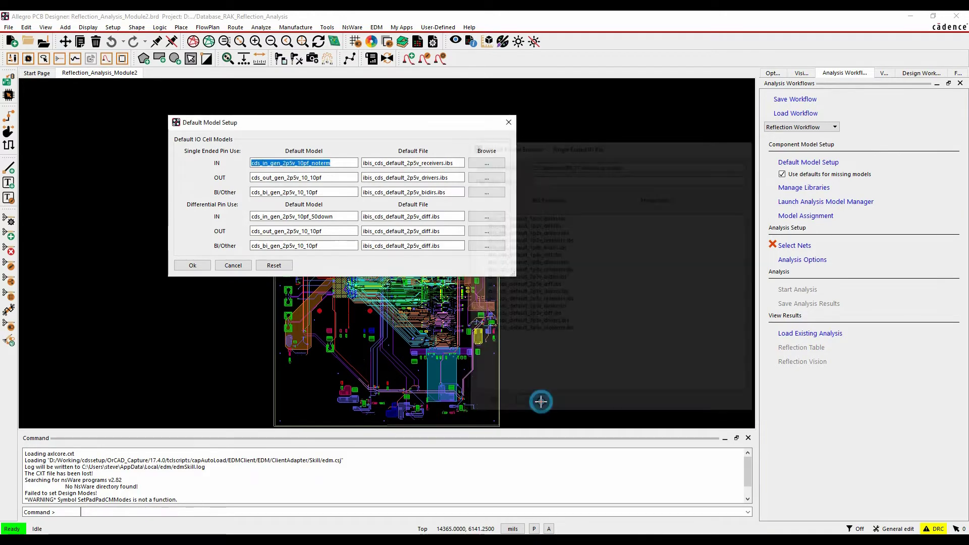
left_click(231, 266)
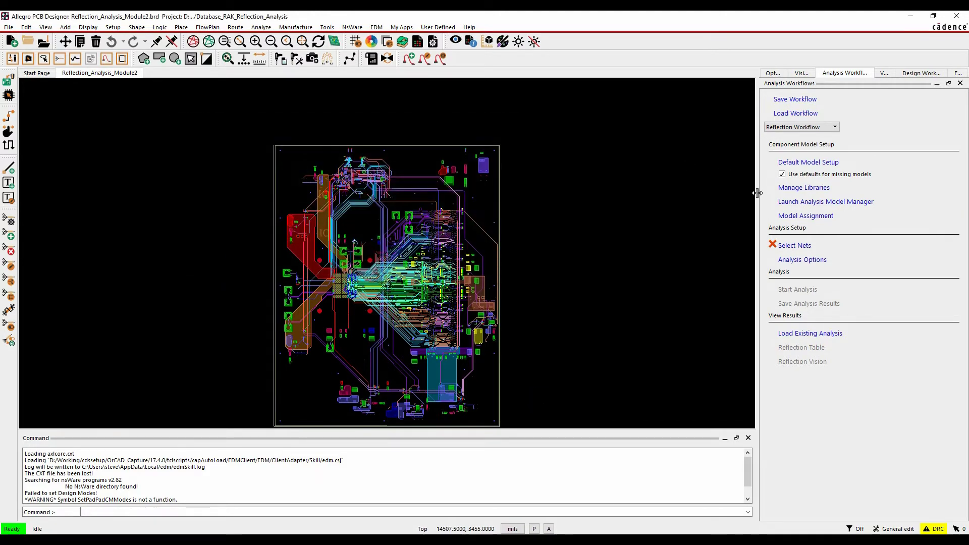
- Inspect the AMM library management and the Analysis Model Manager, closing each without changes
left_click(795, 187)
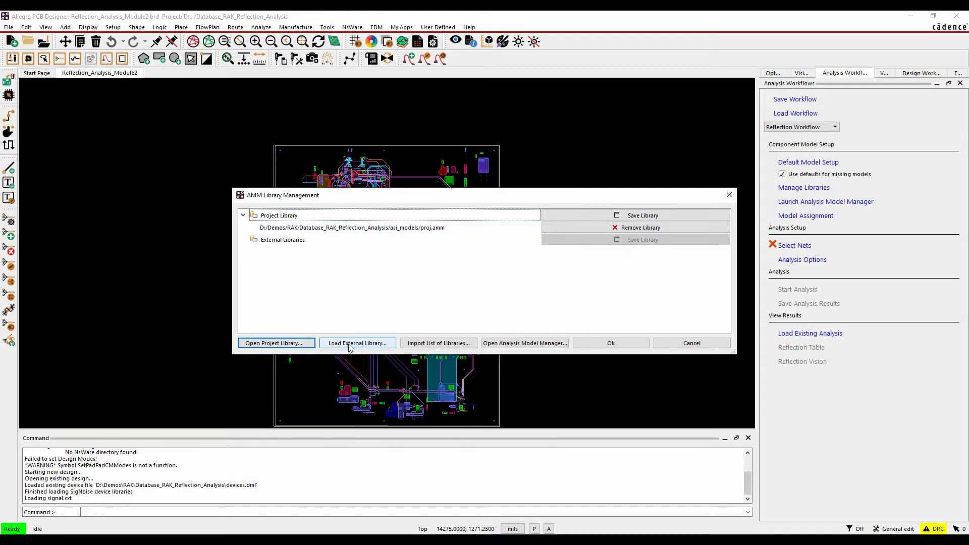
left_click(699, 344)
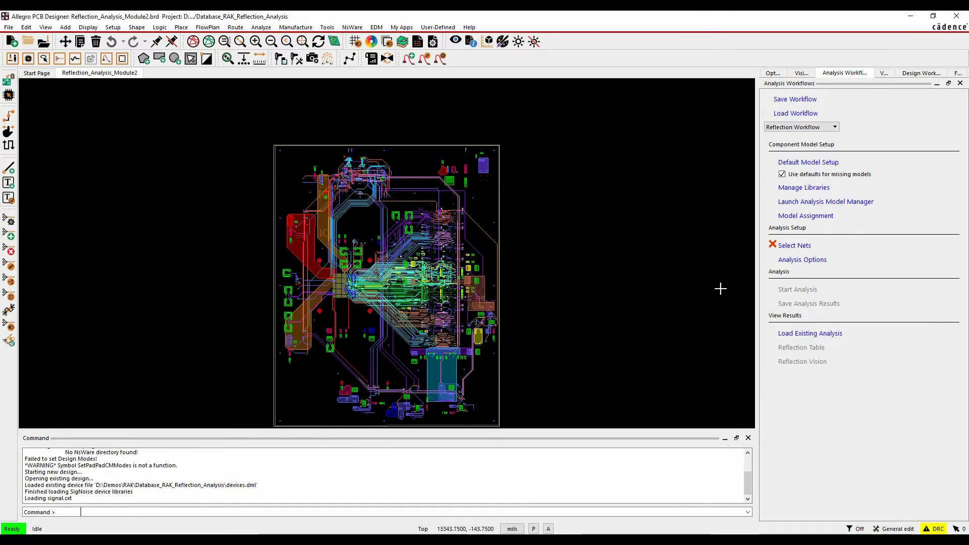
left_click(812, 202)
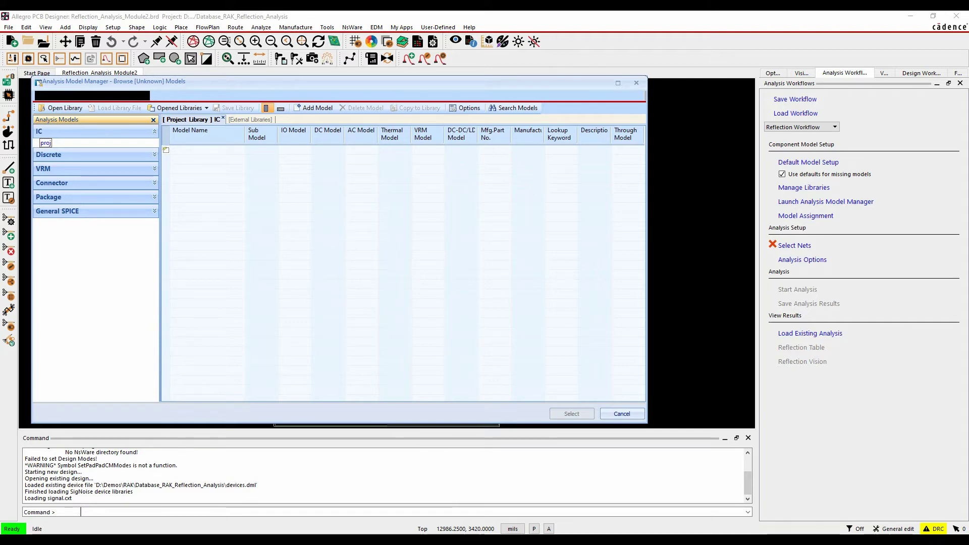
left_click(636, 82)
- Assign the IBIS file tc74hc138a.ibs with component TC74HC138AF to device 74HC138_5-SSOP-16 in Model Assignment
left_click(807, 216)
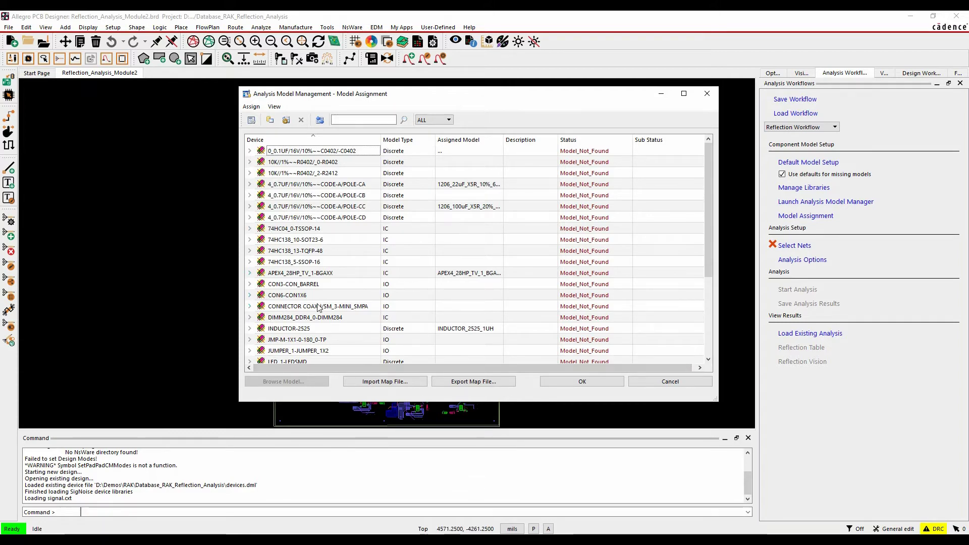
scroll(318, 306, "down", 4)
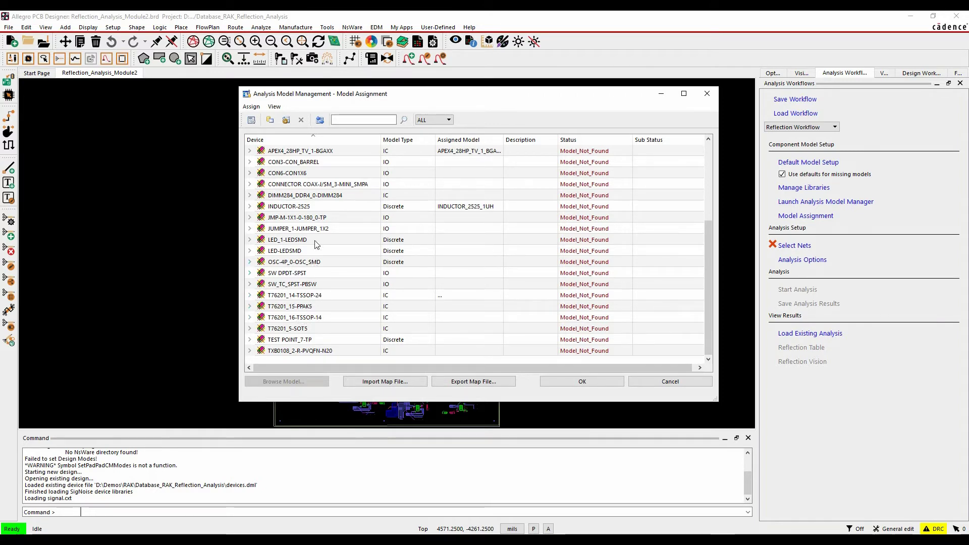
scroll(317, 244, "up", 2)
left_click(310, 208)
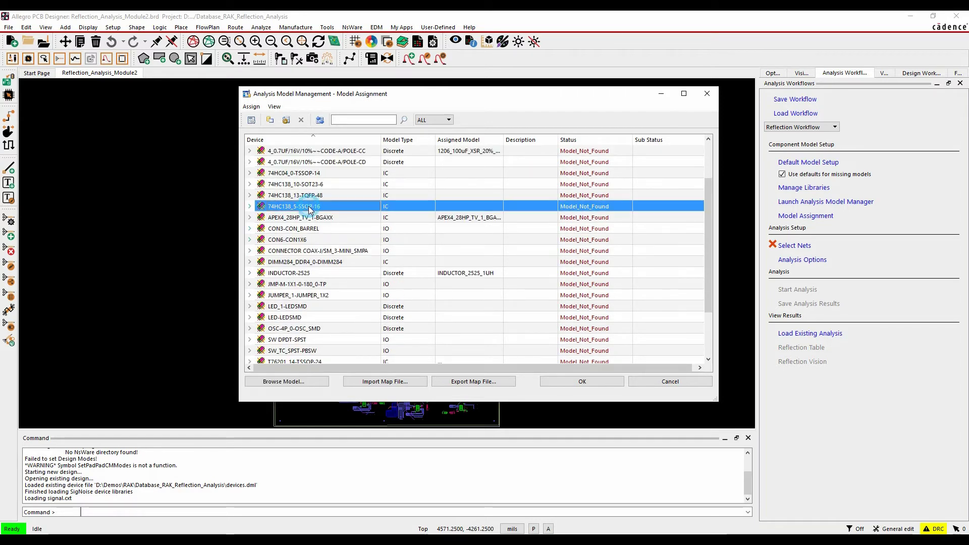
left_click(249, 207)
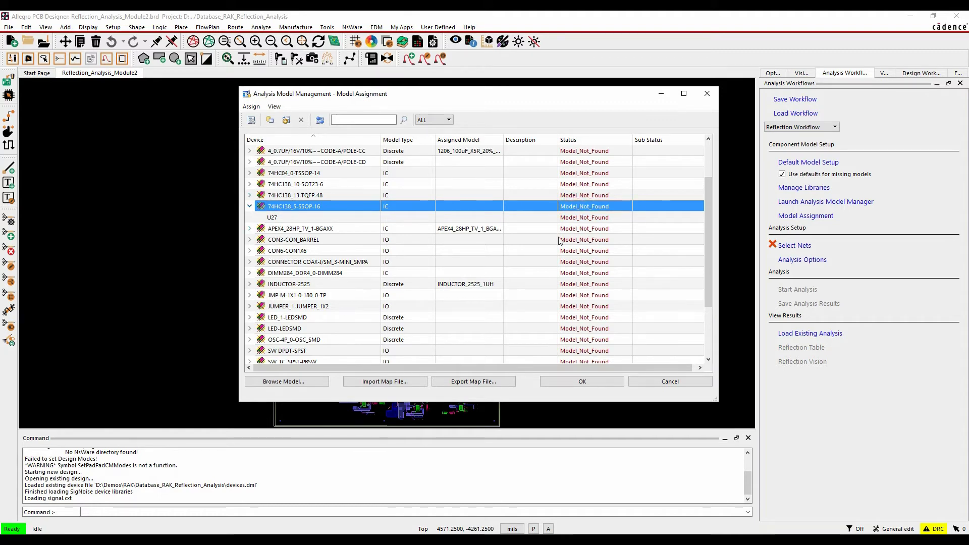
left_click(306, 382)
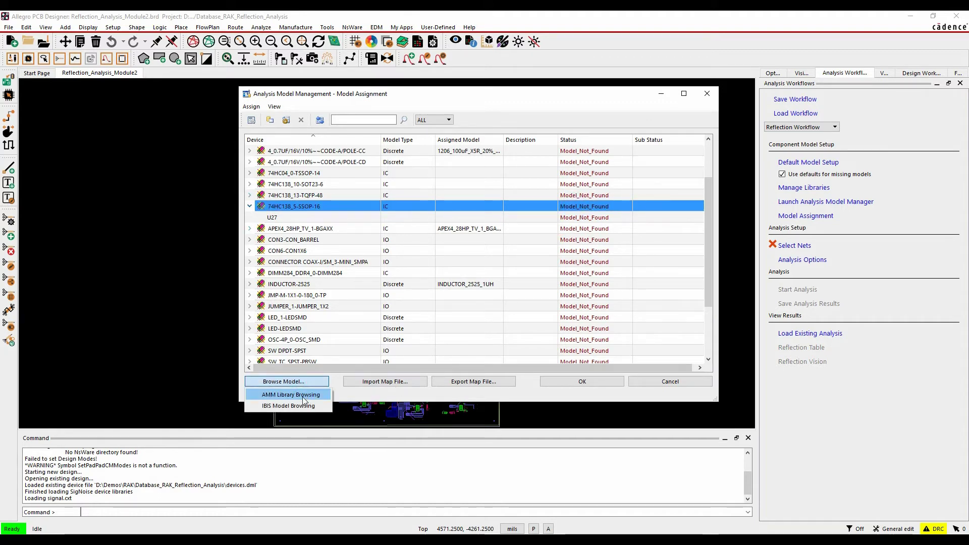
left_click(303, 406)
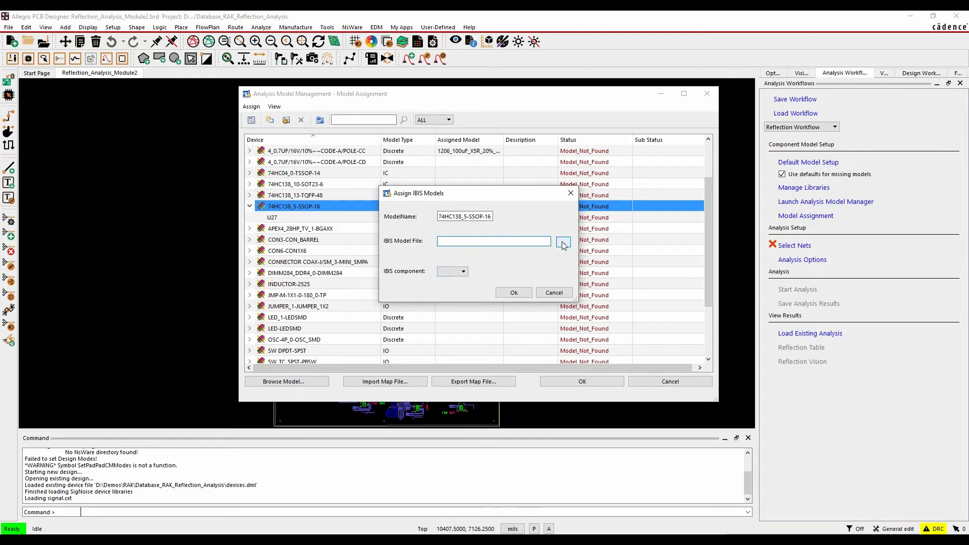
left_click(564, 243)
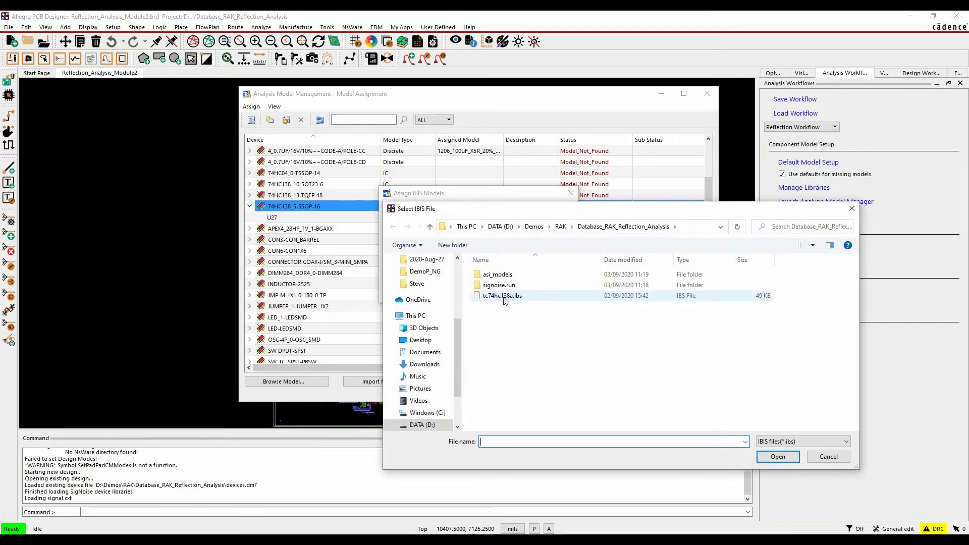
double_click(504, 296)
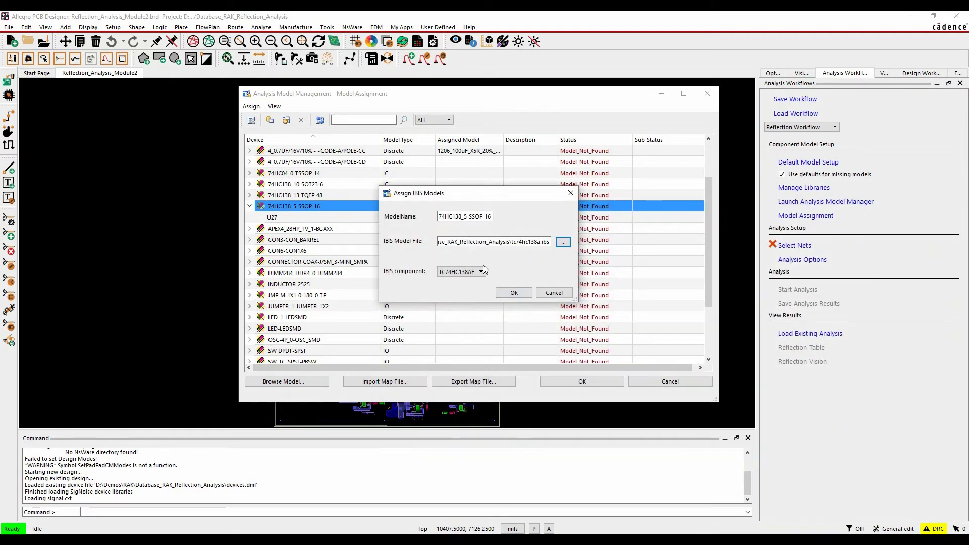
left_click(514, 293)
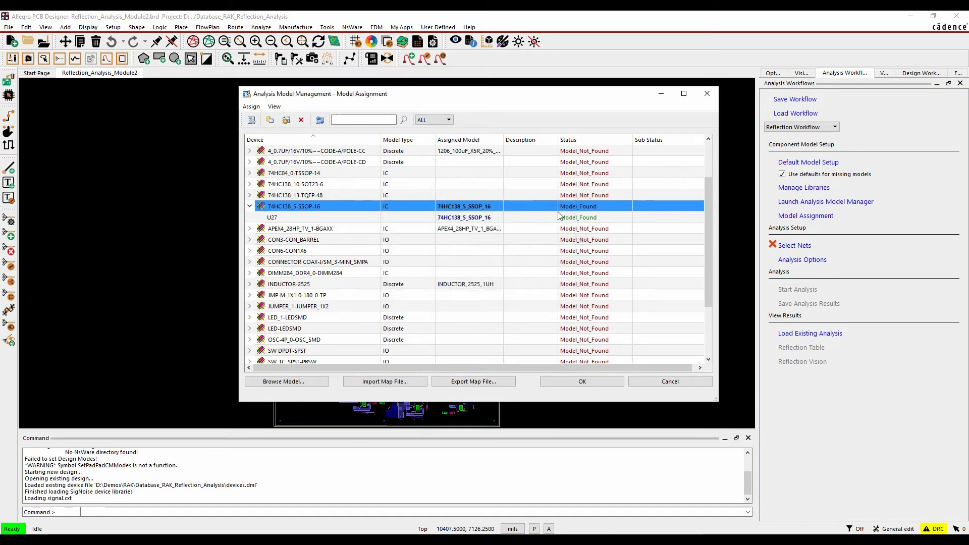
left_click(583, 383)
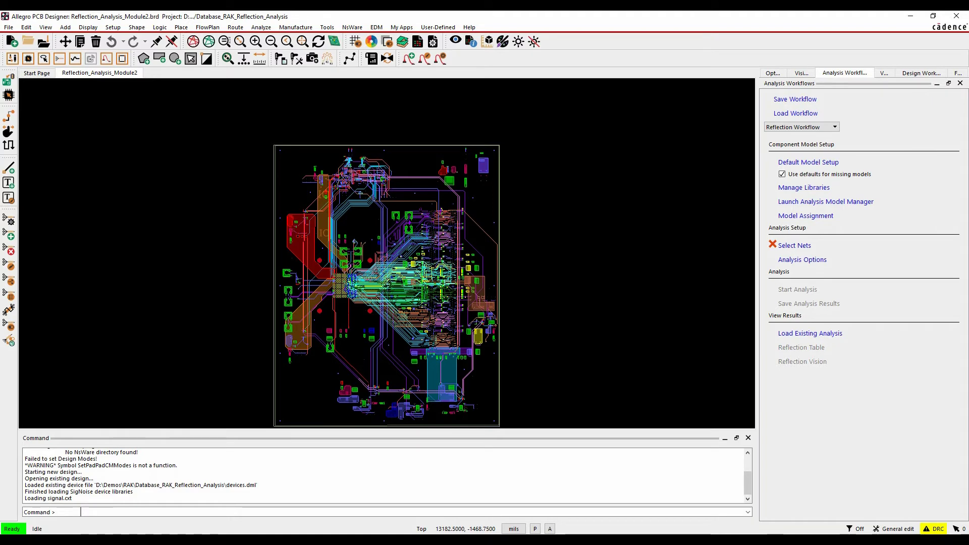
- Select the nets PP_DQ<6> through PP_DQ<10> for the analysis, filtering the available nets by PP_DQ*
left_click(794, 247)
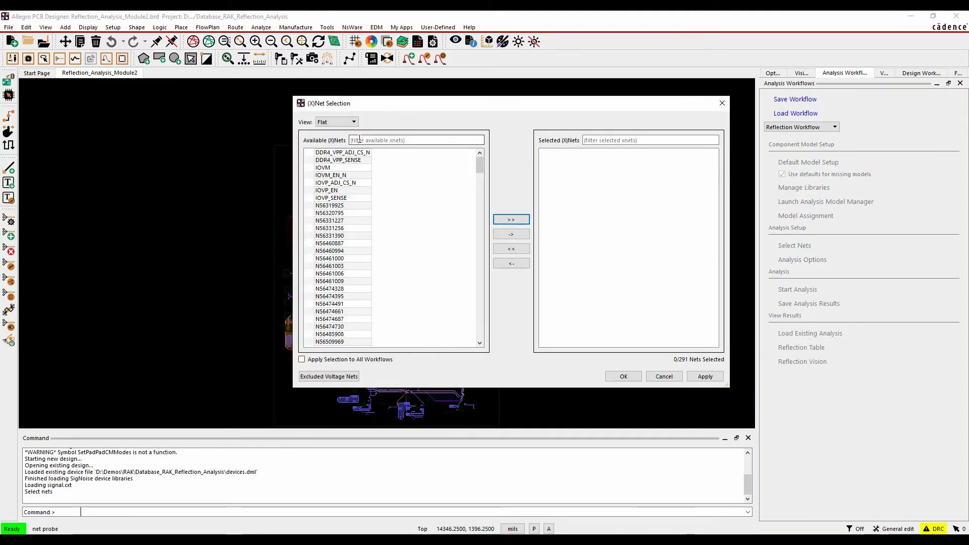
left_click(359, 140)
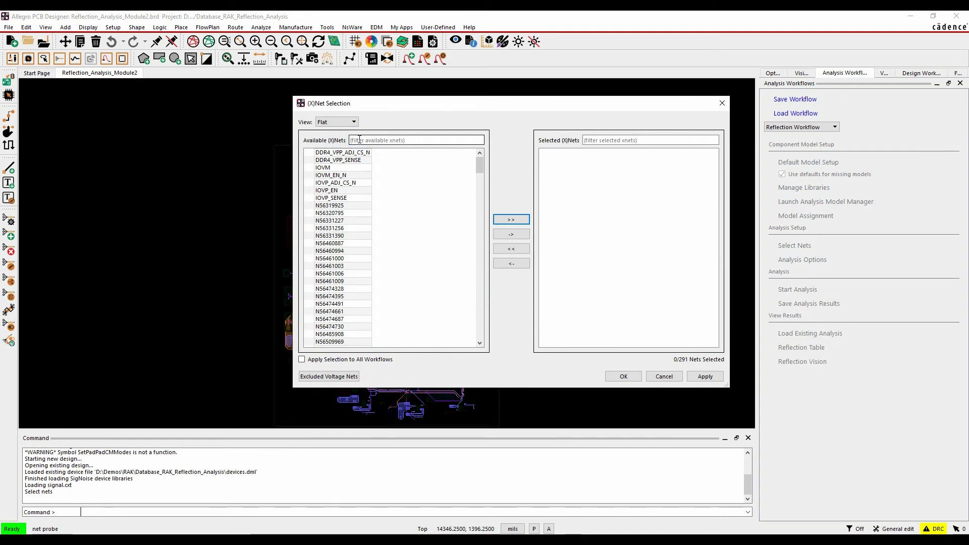
type("PP")
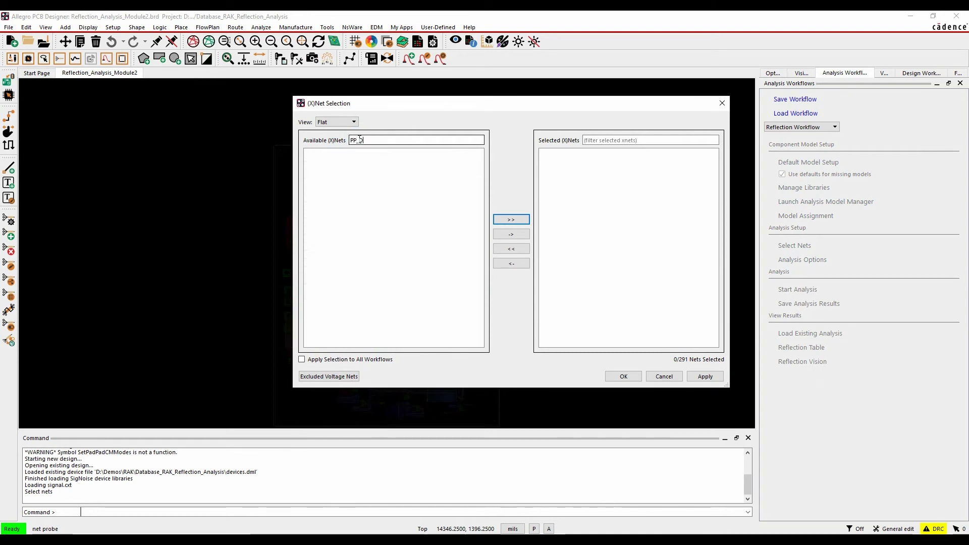
type("_DQ*")
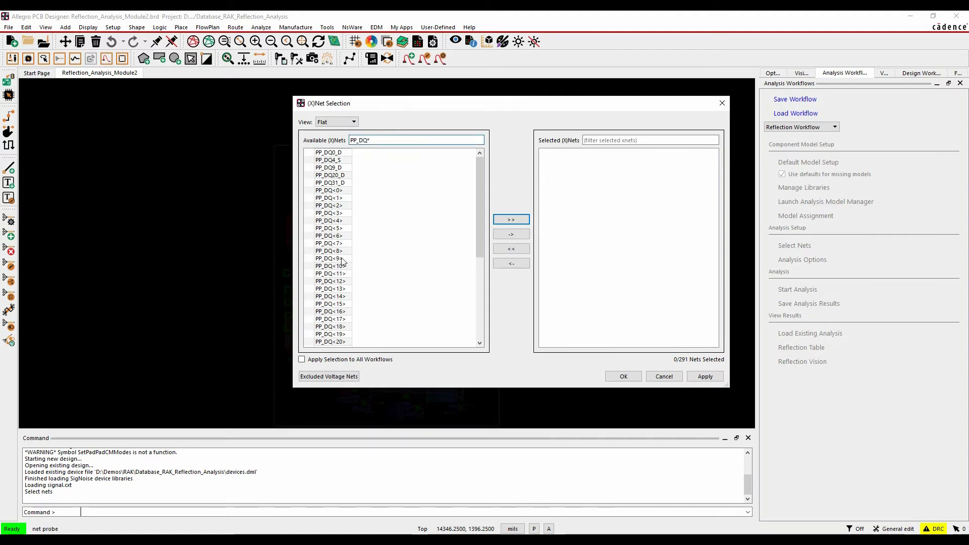
double_click(333, 237)
double_click(333, 236)
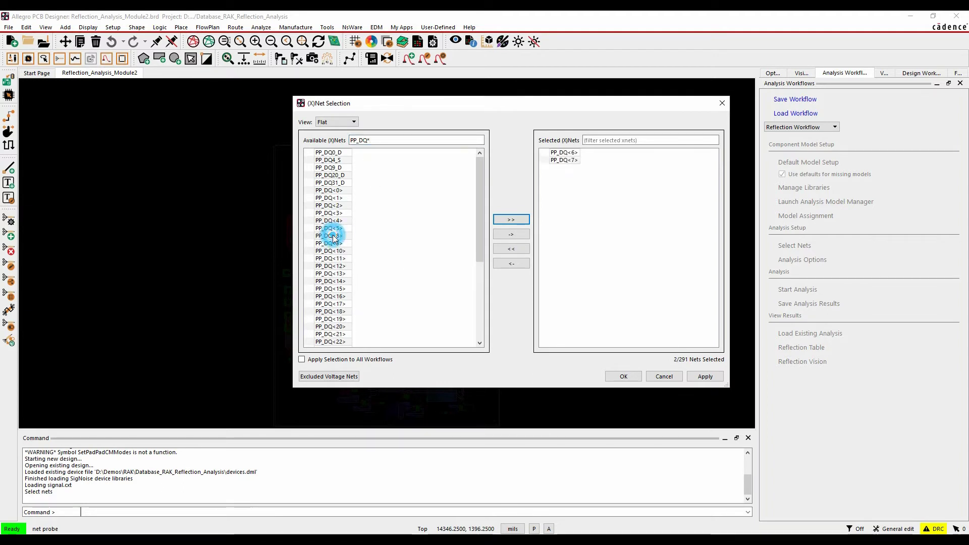
double_click(333, 236)
double_click(333, 236)
double_click(333, 236)
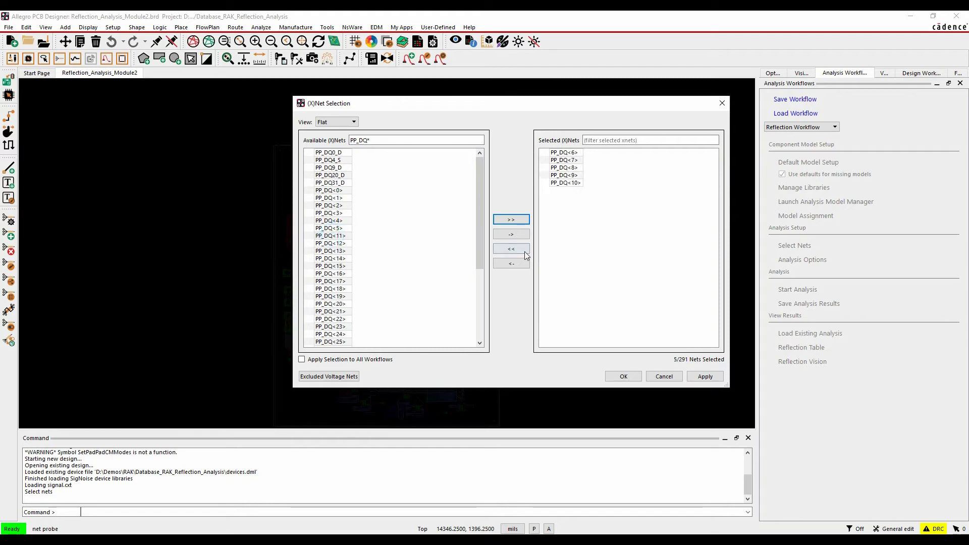
left_click(705, 377)
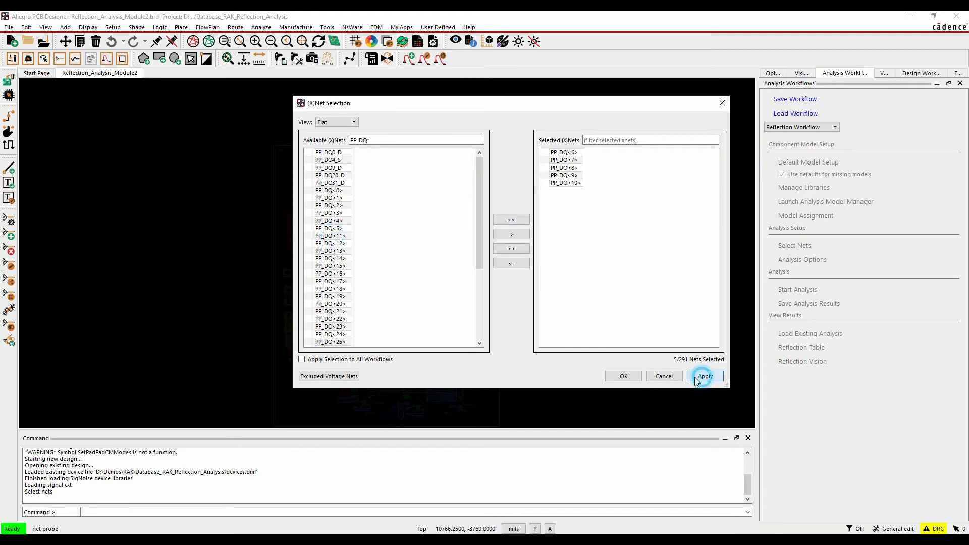
left_click(628, 377)
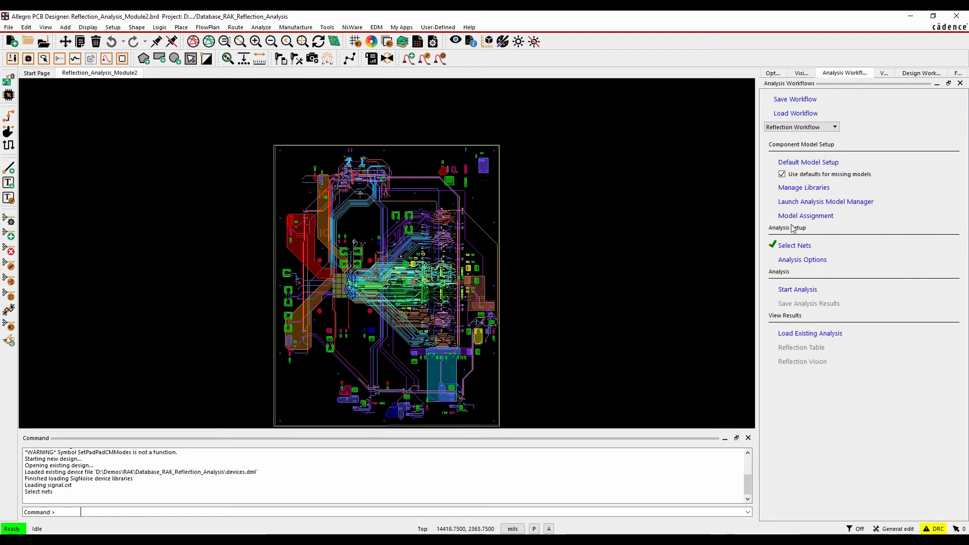
- Set the reflection analysis Offset/Delay to 1 ns in the analysis options
left_click(796, 260)
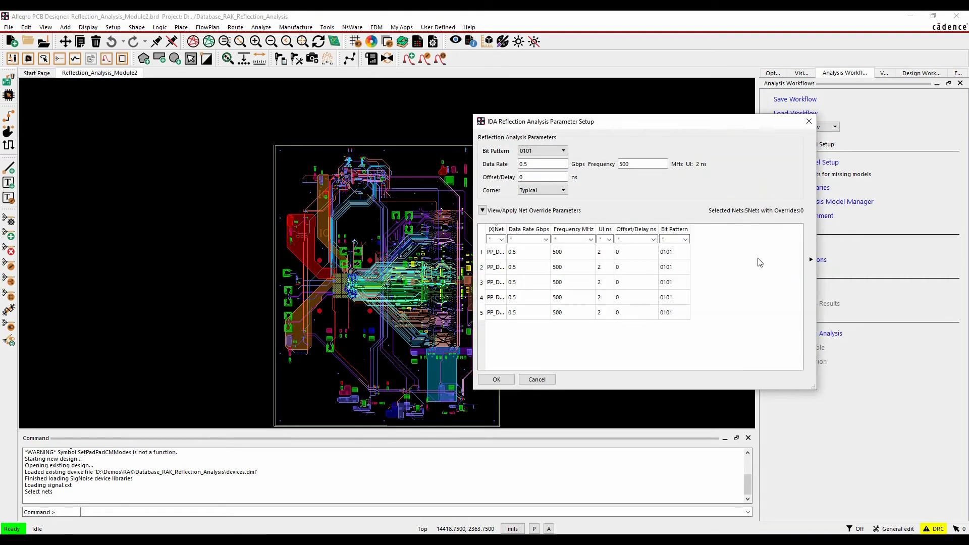
left_click_drag(655, 131, 532, 137)
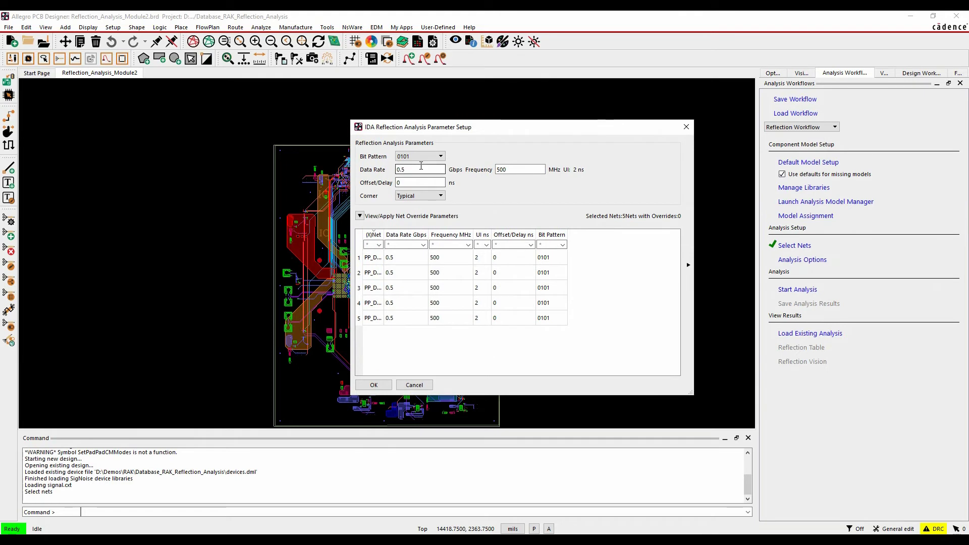
key("Tab")
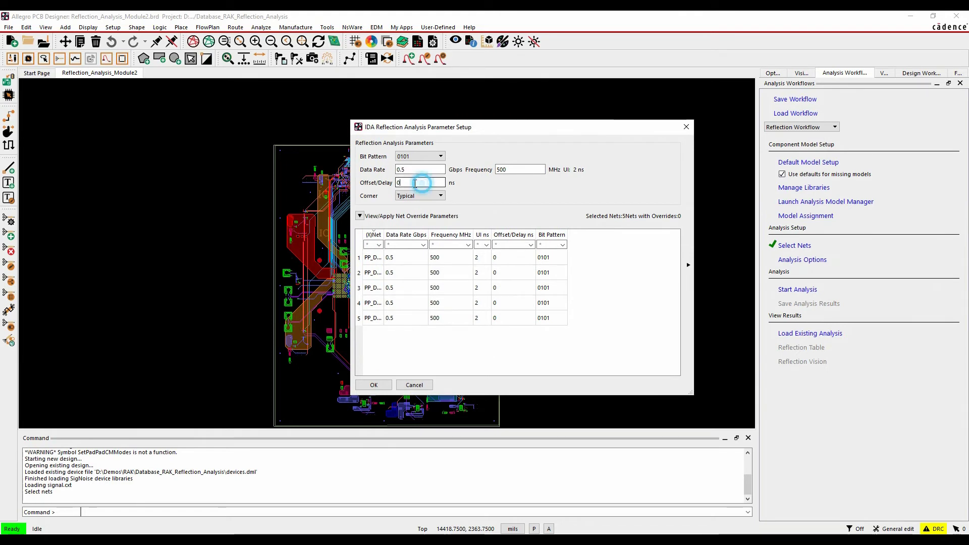
type("1")
key("Tab")
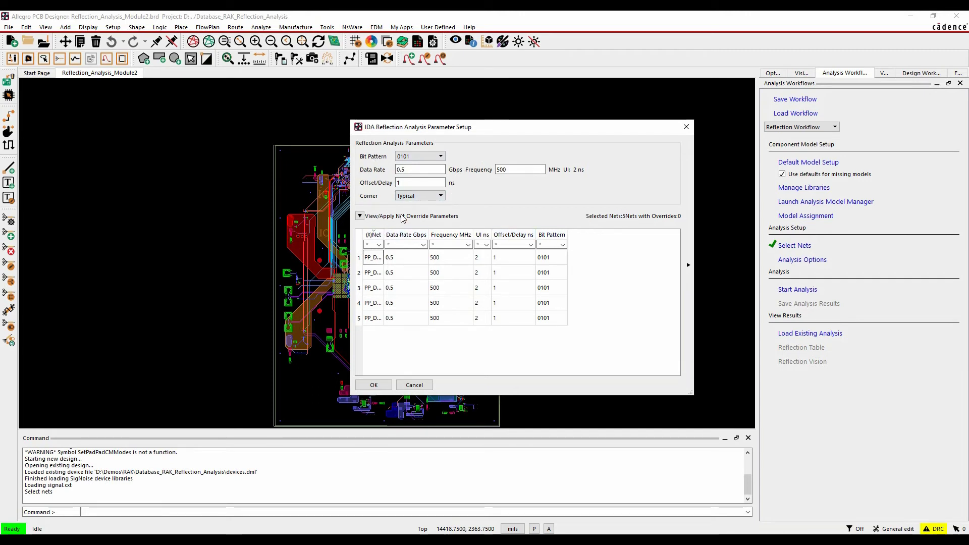
left_click(374, 385)
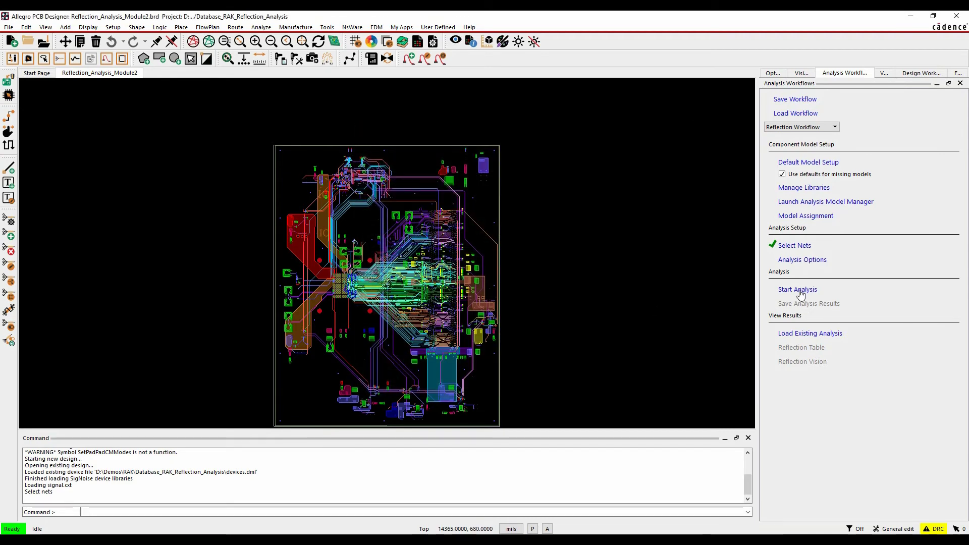
- Run the reflection analysis and display its results in Reflection Vision and an enlarged Reflection Table
left_click(799, 295)
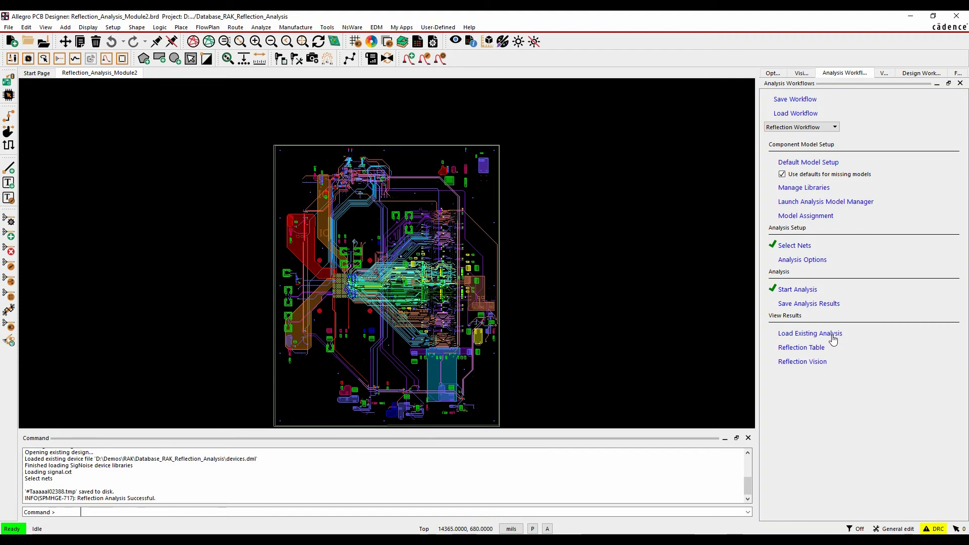
left_click(803, 362)
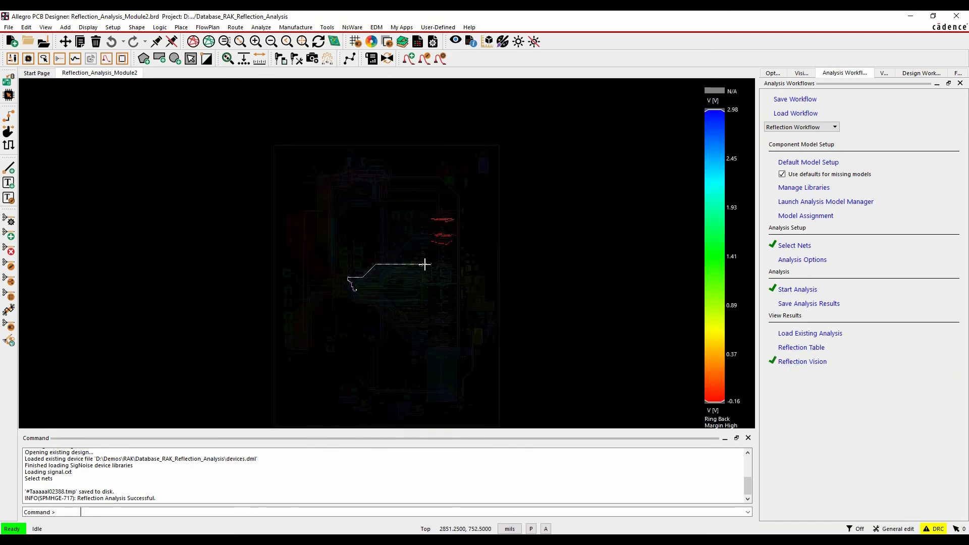
left_click(797, 350)
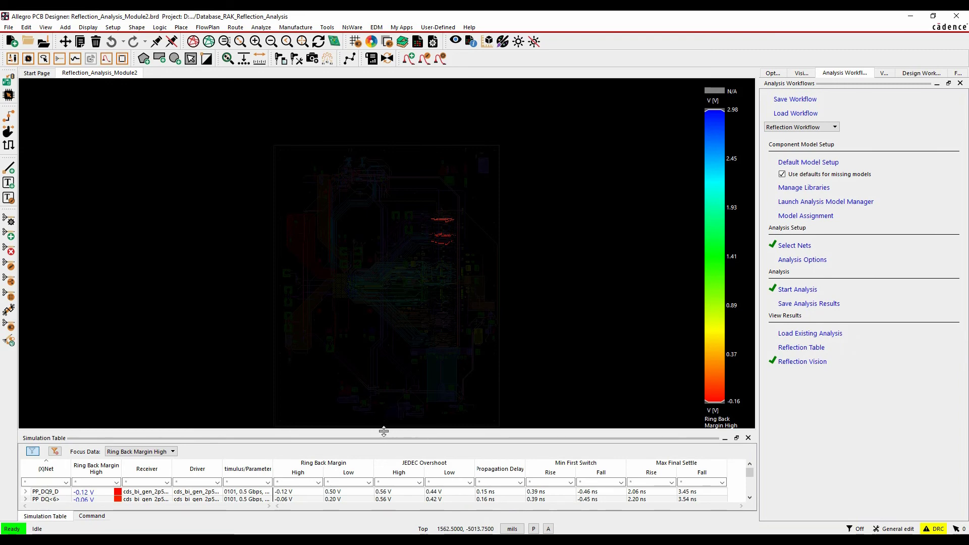
left_click_drag(384, 431, 383, 365)
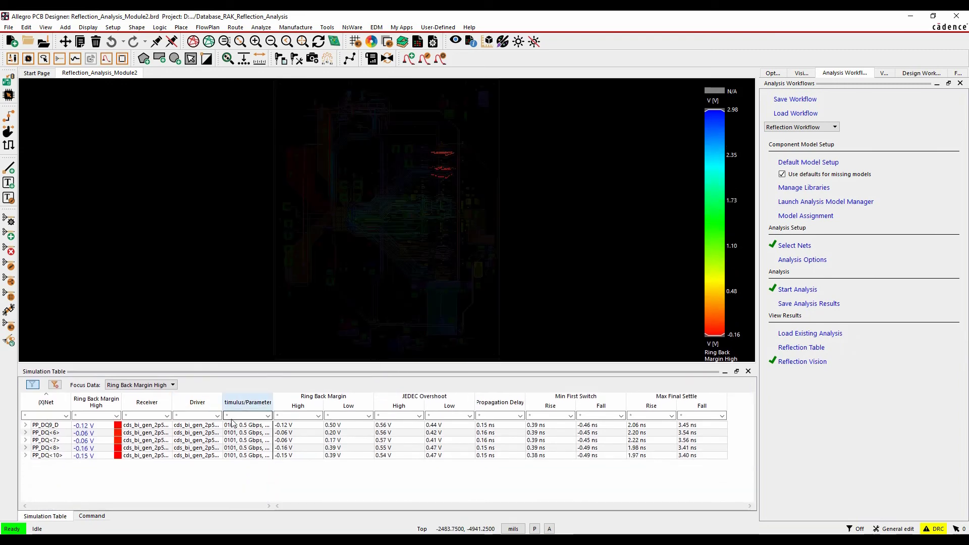
- Focus the simulation results on Propagation Delay and view the simulation plot for net PP_DQ<7>
left_click(155, 386)
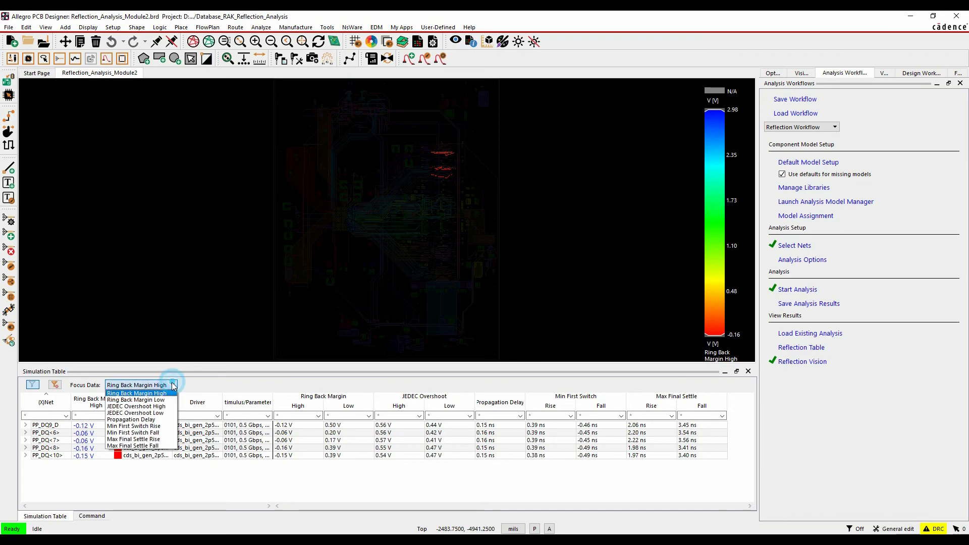
left_click(148, 420)
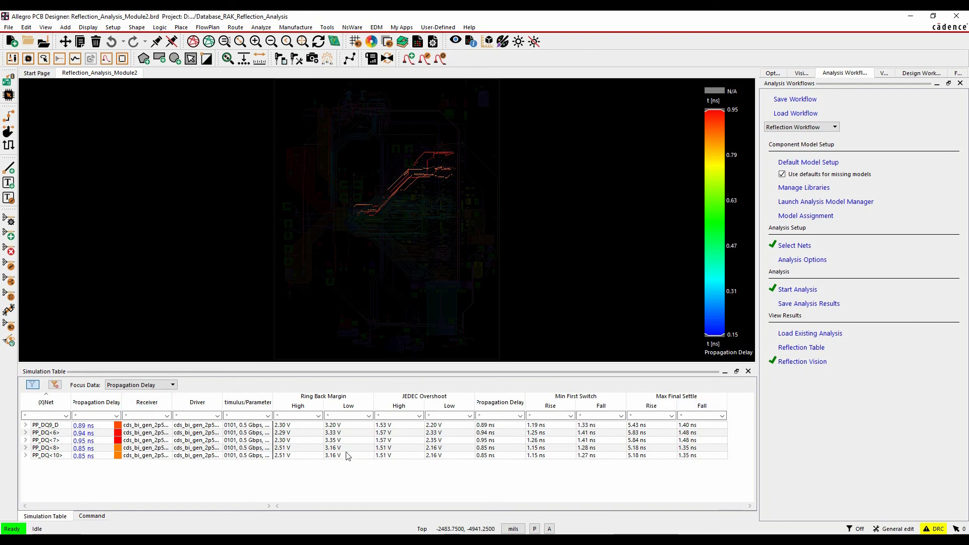
left_click(89, 441)
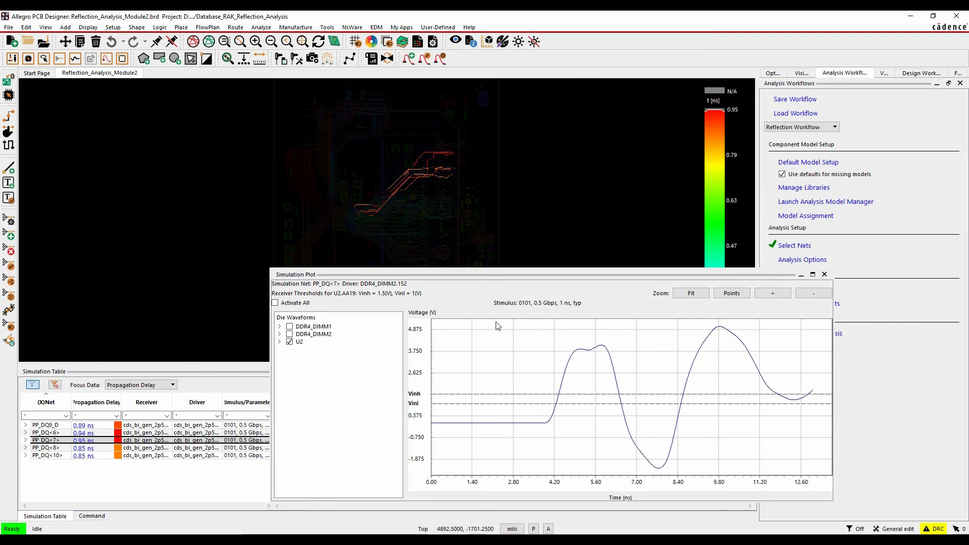